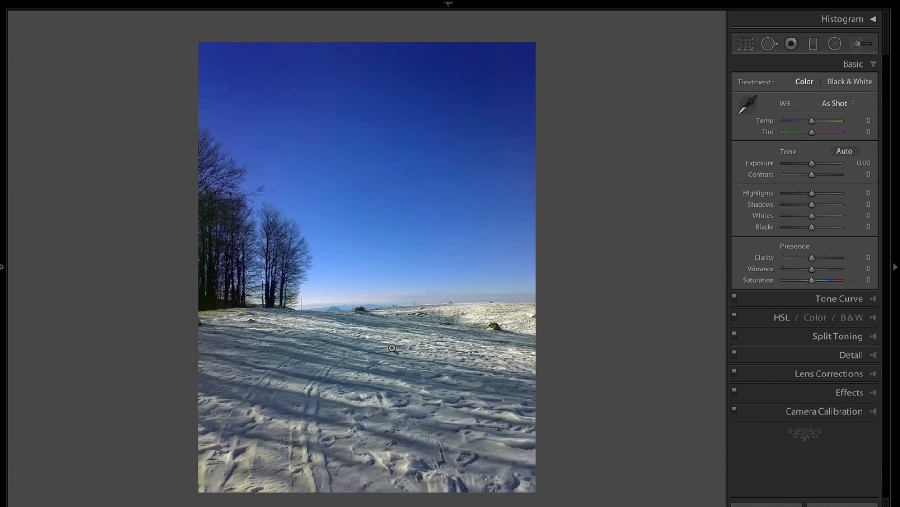
# Advance to the misty lake photo and darken its edges with a post-crop vignette Amount of −28.
pyautogui.press('Right')
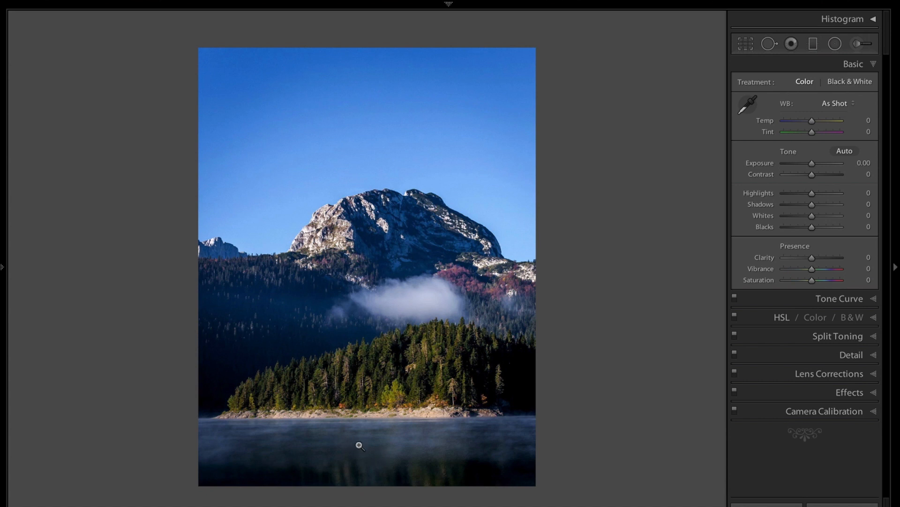
pyautogui.click(442, 423)
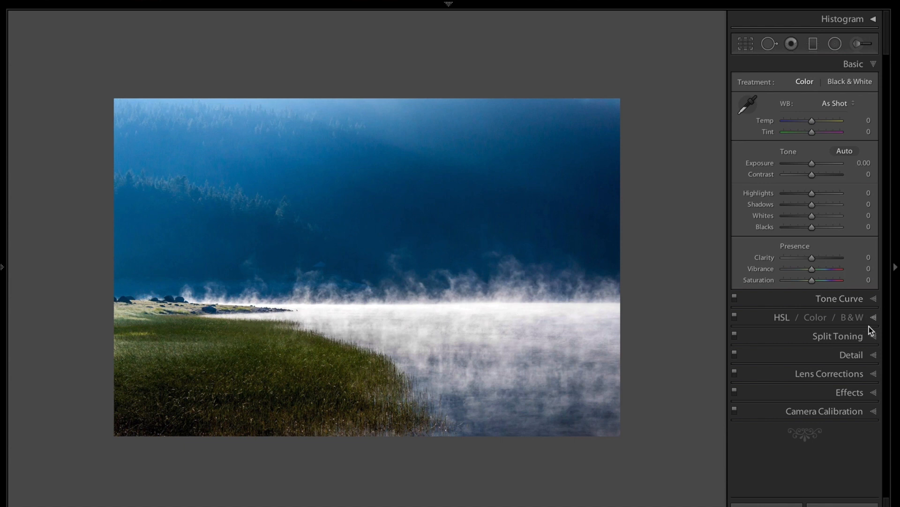
pyautogui.click(874, 392)
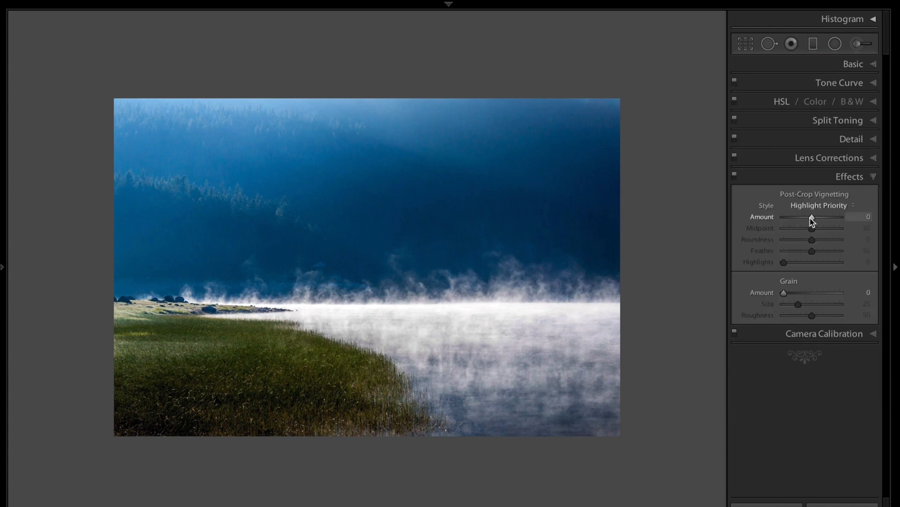
pyautogui.moveTo(813, 221); pyautogui.dragTo(799, 218)
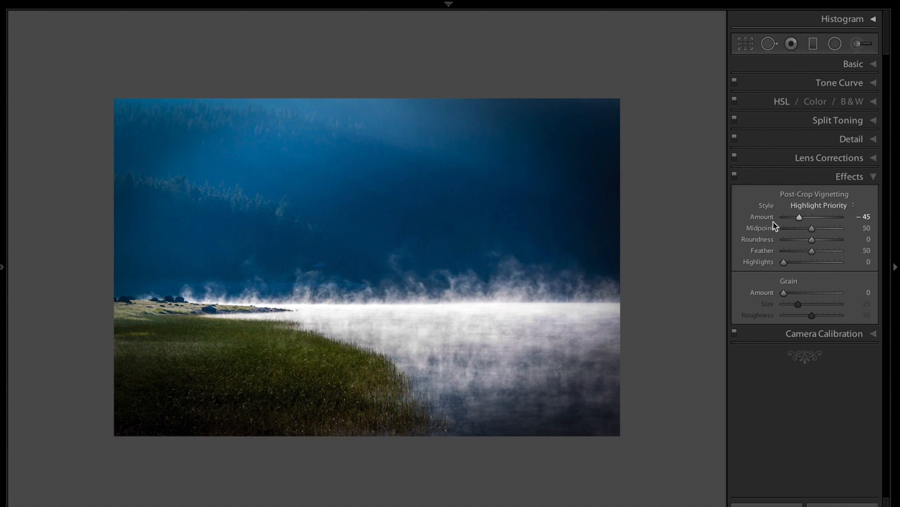
pyautogui.click(801, 218)
pyautogui.moveTo(801, 219); pyautogui.dragTo(805, 219)
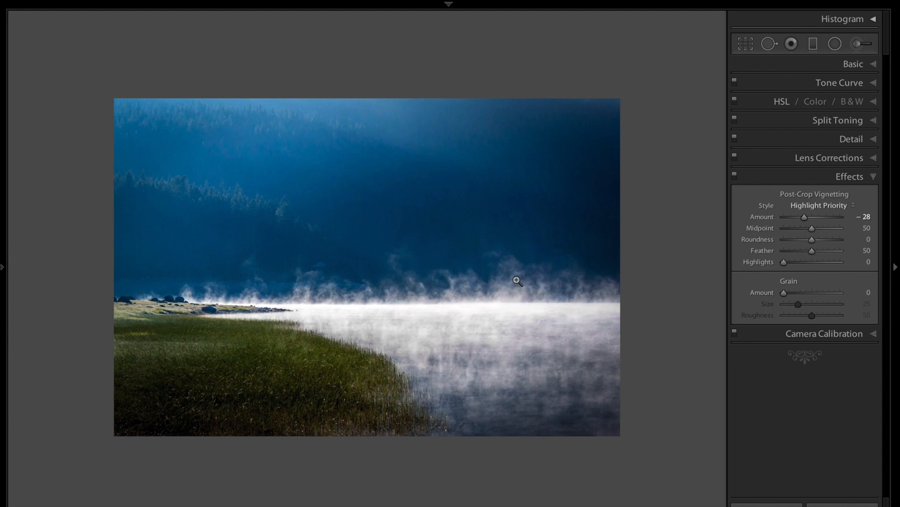
# Advance to the dark forest photo and set Shadows to +95, Whites to −44 and Clarity to +43.
pyautogui.press('Right')
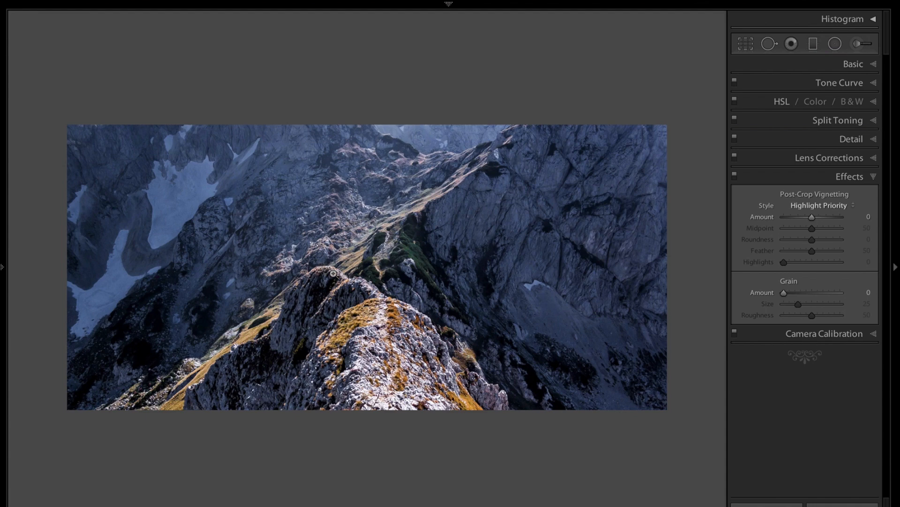
pyautogui.press('Right')
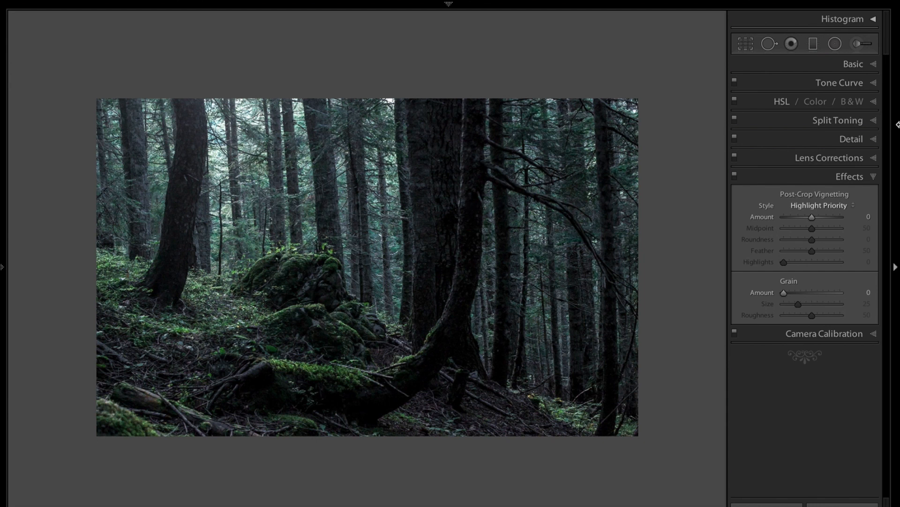
pyautogui.click(877, 65)
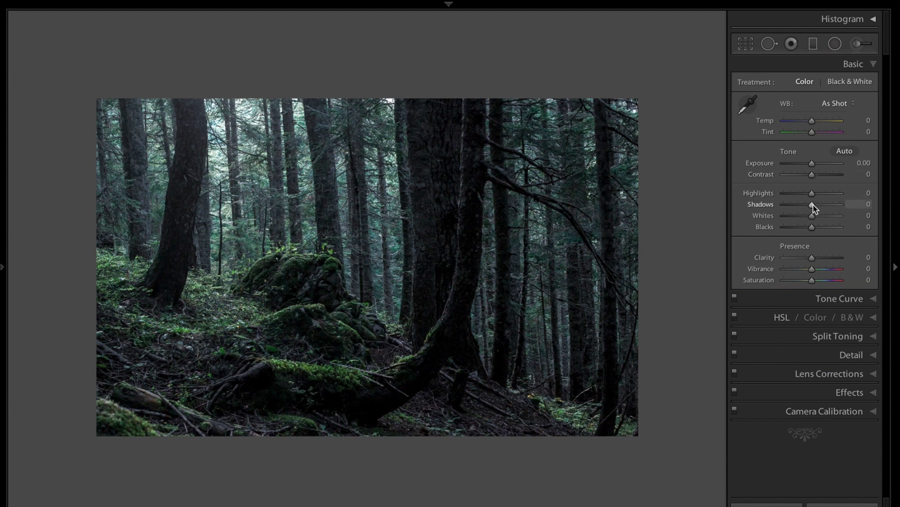
pyautogui.moveTo(813, 205); pyautogui.dragTo(840, 204)
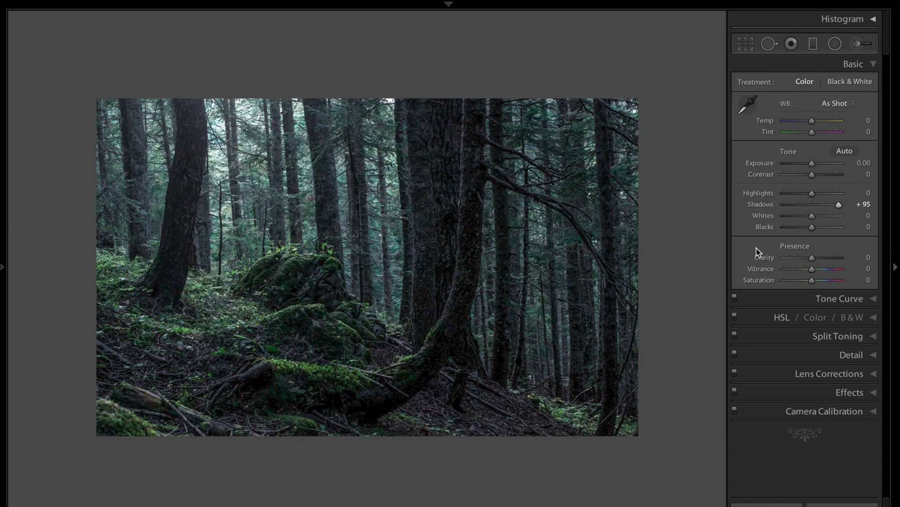
pyautogui.moveTo(814, 216); pyautogui.dragTo(800, 216)
pyautogui.moveTo(814, 257); pyautogui.dragTo(824, 258)
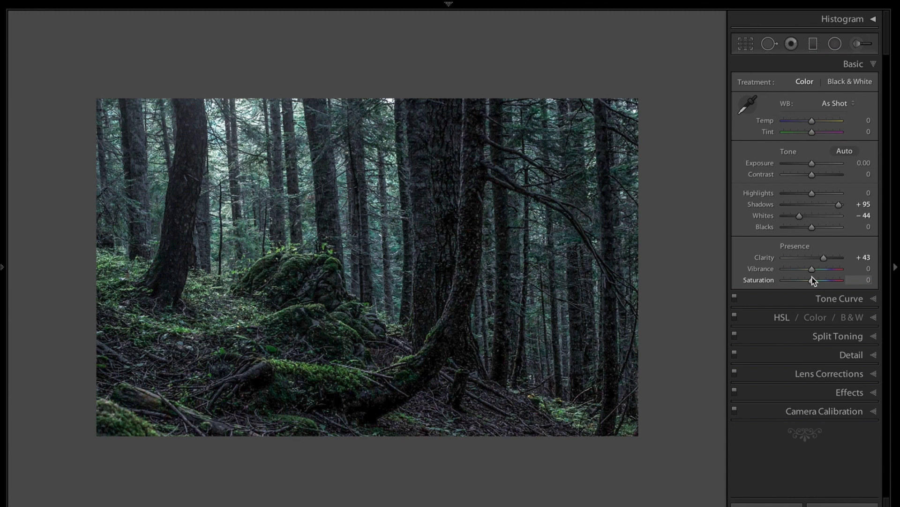
# Set the forest photo's Vibrance to +38, Saturation to +21 and Contrast to +12, and compare it with the original.
pyautogui.moveTo(813, 269); pyautogui.dragTo(820, 268)
pyautogui.moveTo(812, 284); pyautogui.dragTo(819, 284)
pyautogui.moveTo(813, 177)
pyautogui.mouseDown()
pyautogui.moveTo(834, 174)
pyautogui.moveTo(814, 175)
pyautogui.mouseUp()
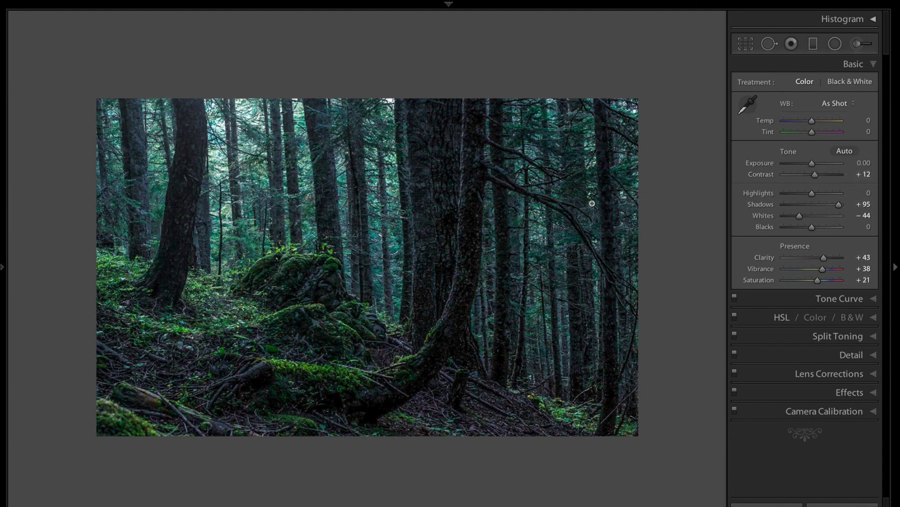
pyautogui.click(873, 65)
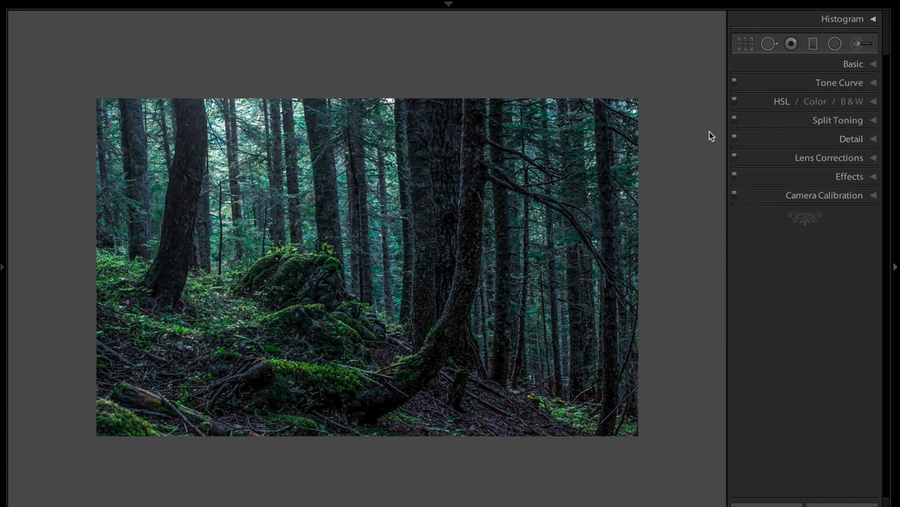
pyautogui.press('\\')
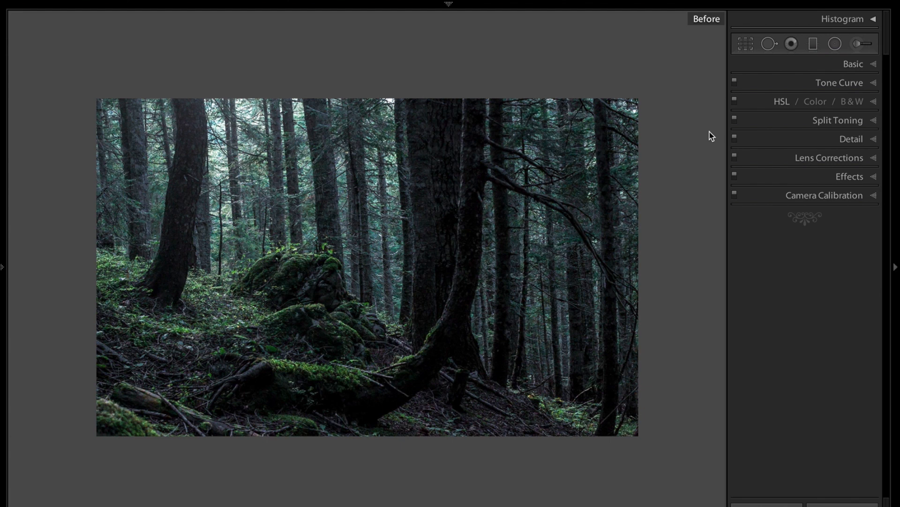
pyautogui.press('\\')
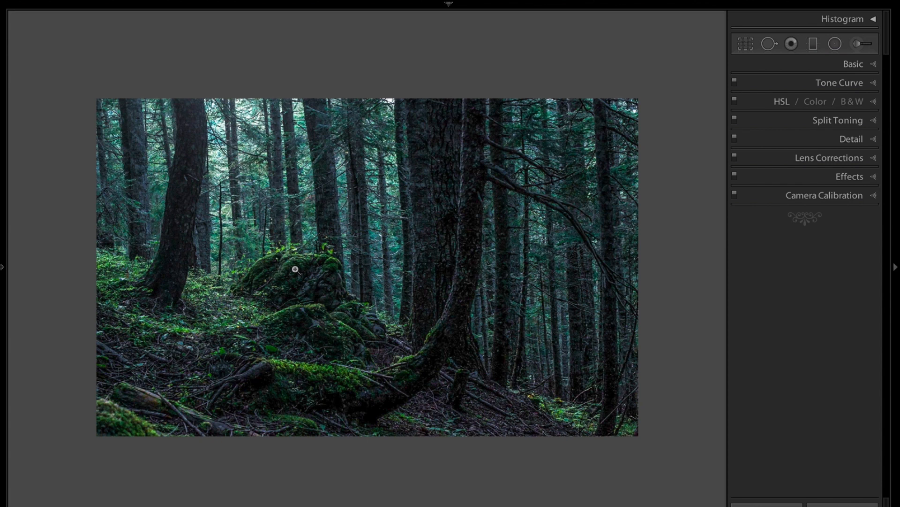
# On the next photo, the mountain lake, apply a graduated filter from the sky down to the lower edge with Exposure −0.59.
pyautogui.press('Right')
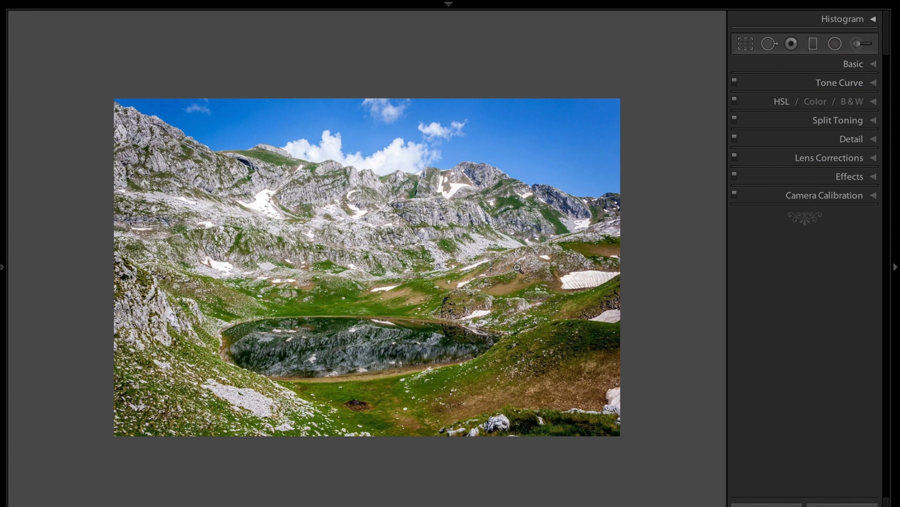
pyautogui.click(813, 44)
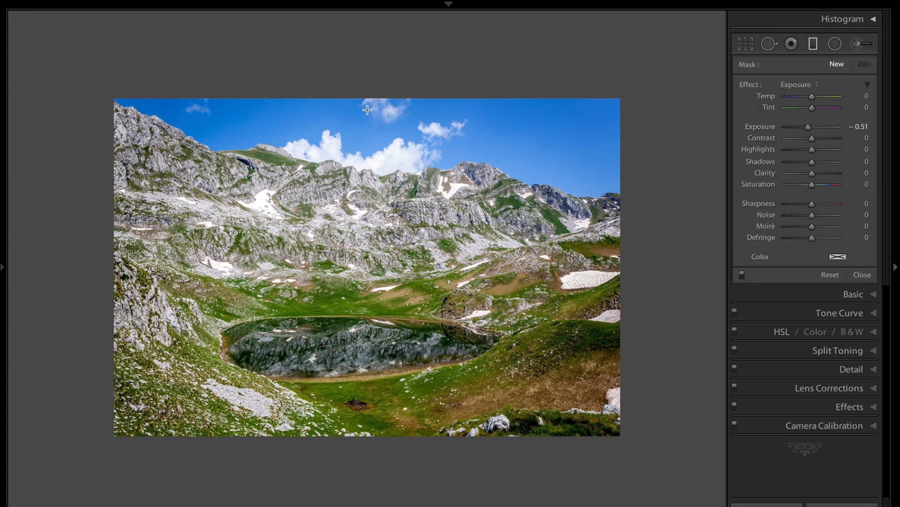
pyautogui.moveTo(368, 109); pyautogui.dragTo(366, 315)
pyautogui.moveTo(363, 352); pyautogui.dragTo(354, 426)
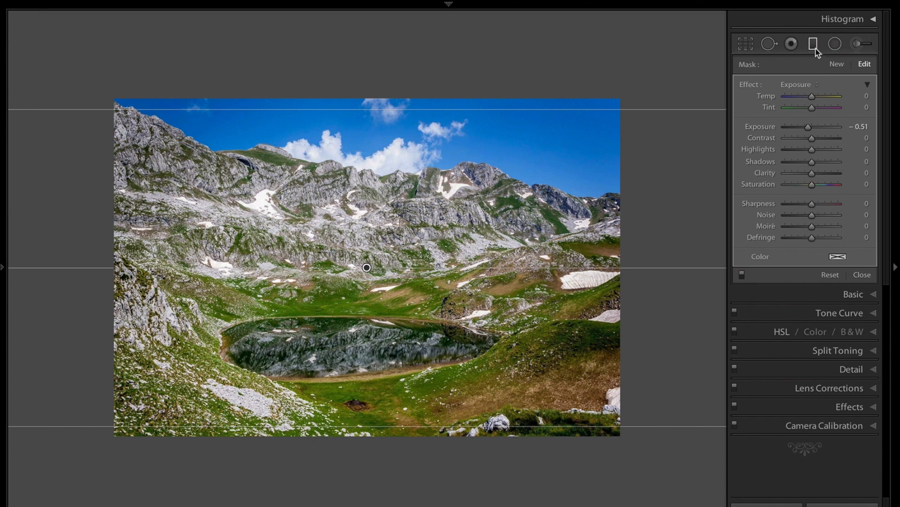
pyautogui.moveTo(809, 127)
pyautogui.mouseDown()
pyautogui.moveTo(790, 126)
pyautogui.moveTo(808, 128)
pyautogui.mouseUp()
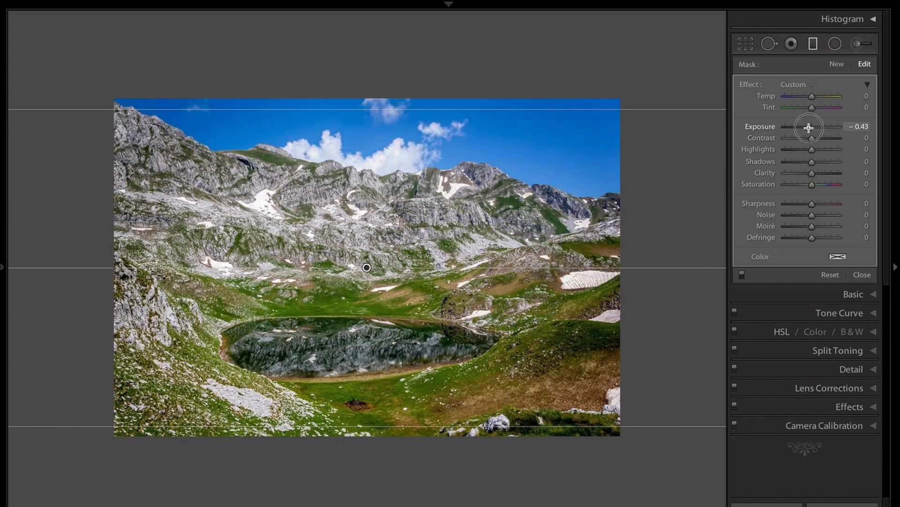
pyautogui.moveTo(809, 127); pyautogui.dragTo(808, 127)
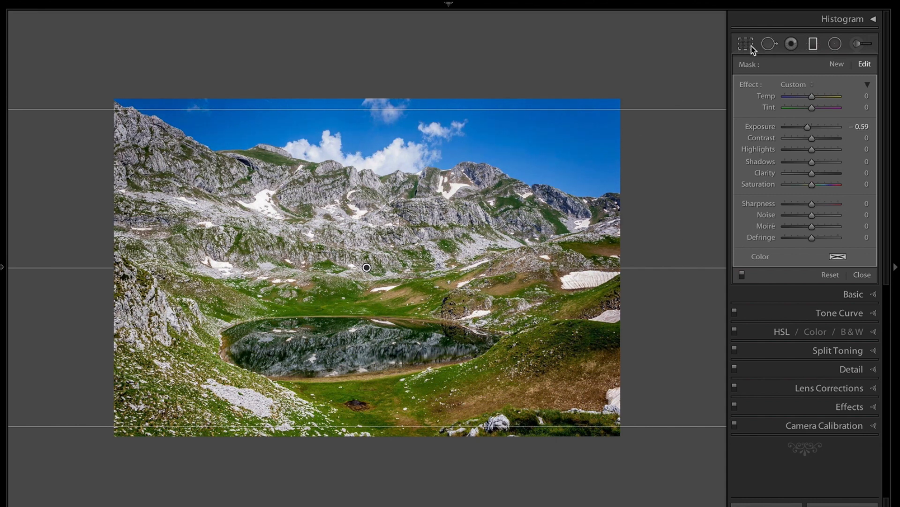
# Compare the mountain lake photo with and without the graduated filter, and close the filter to check against the original version.
pyautogui.click(742, 276)
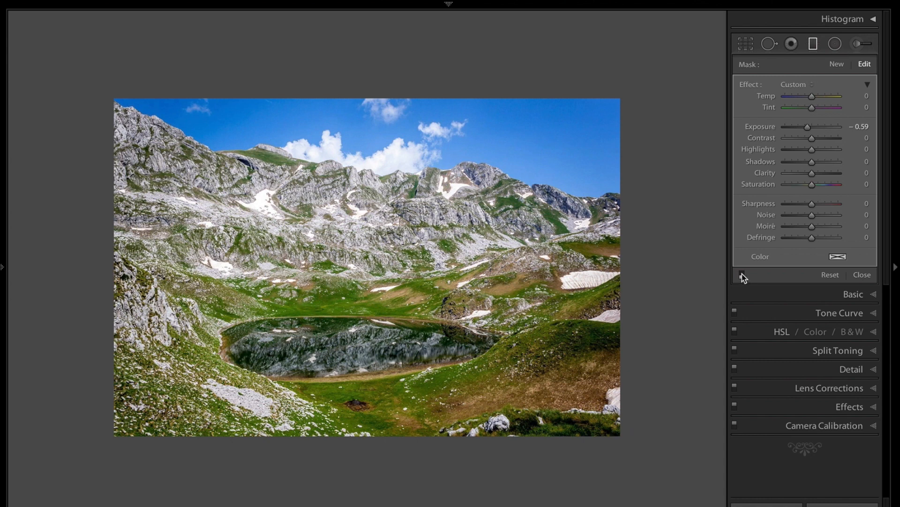
pyautogui.click(742, 275)
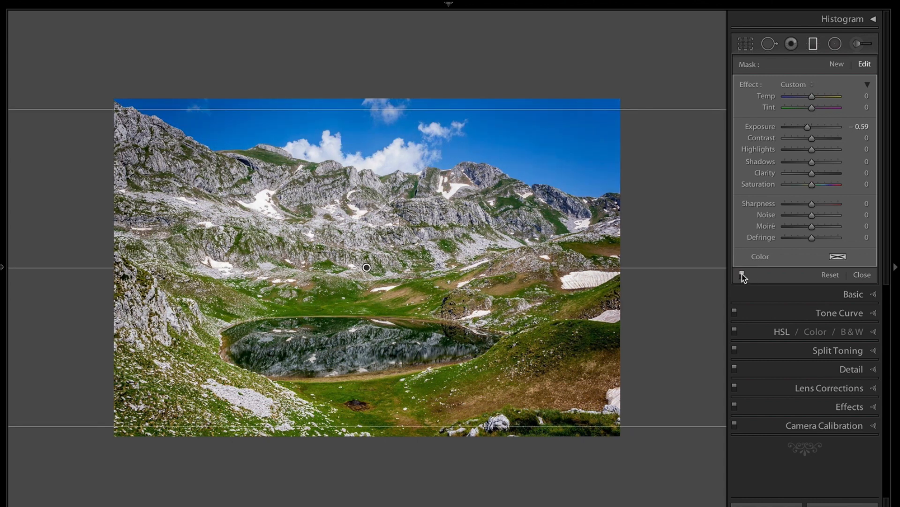
pyautogui.click(816, 43)
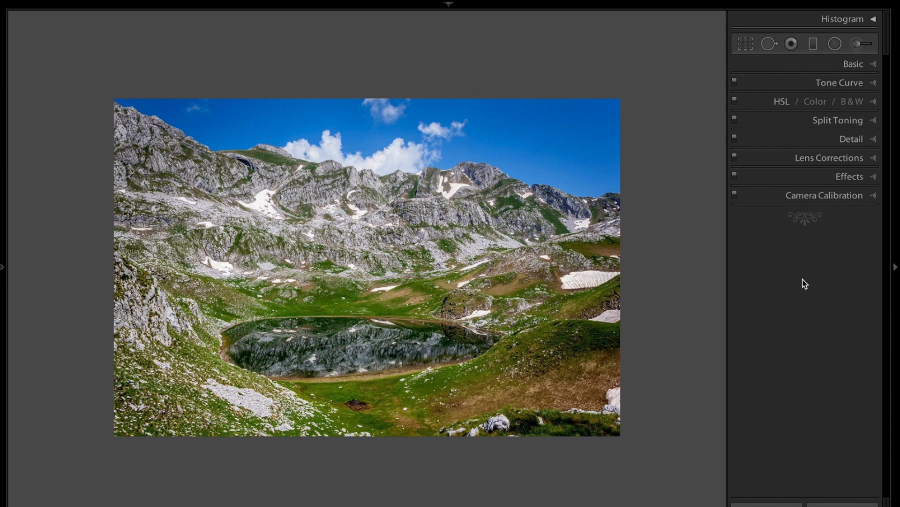
pyautogui.press('\\')
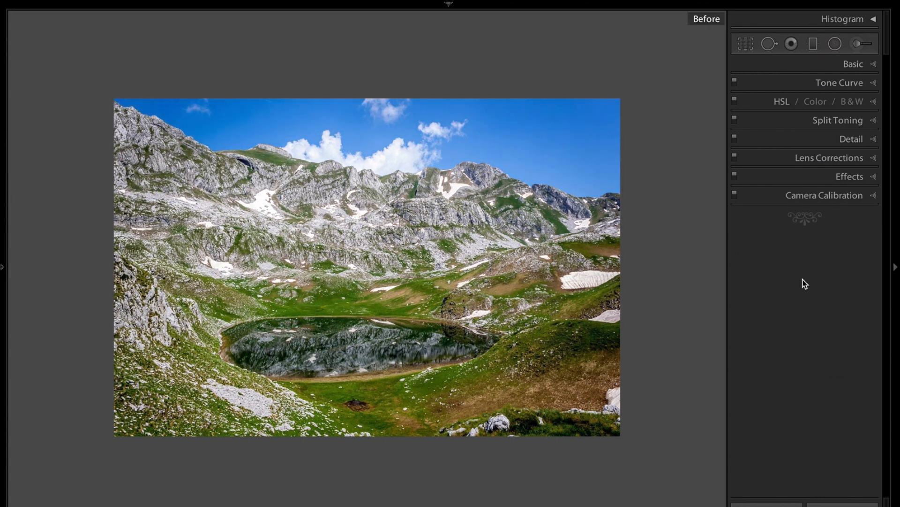
pyautogui.press('\\')
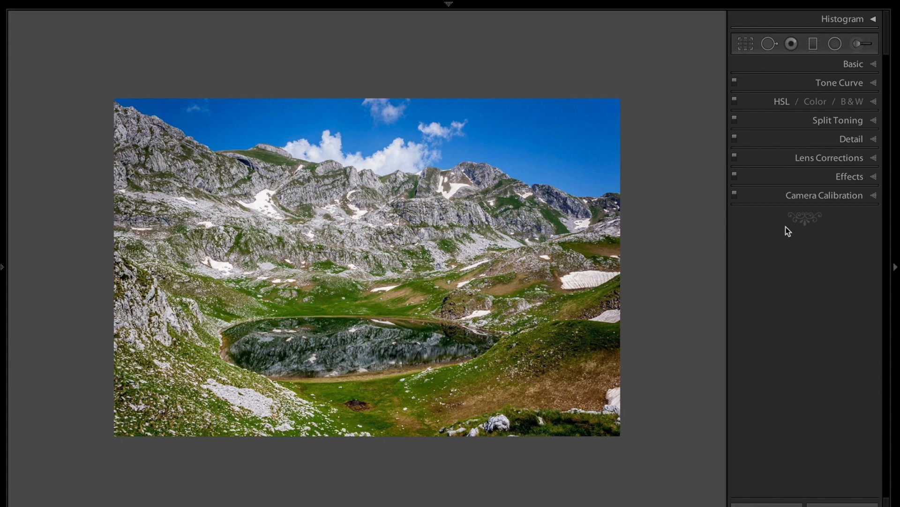
# Add a post-crop vignette with an Amount of −23 to the mountain lake photo.
pyautogui.click(873, 177)
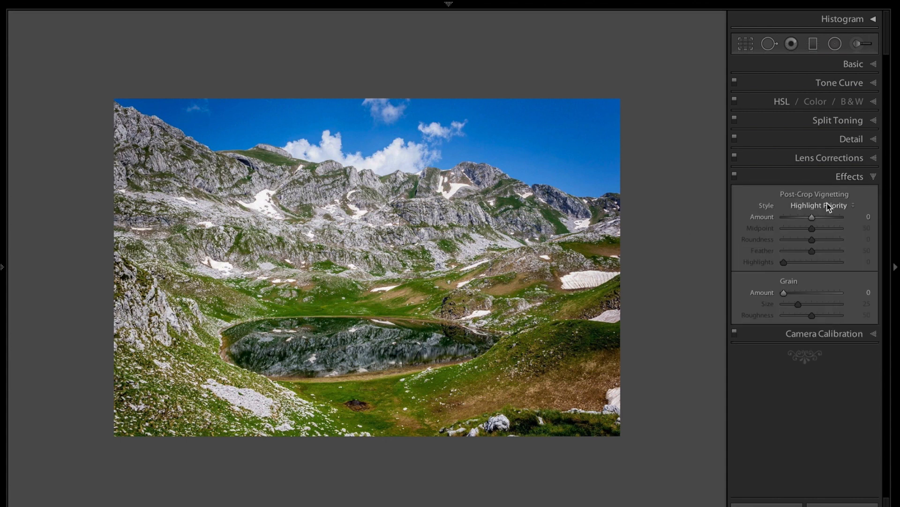
pyautogui.moveTo(813, 217); pyautogui.dragTo(807, 218)
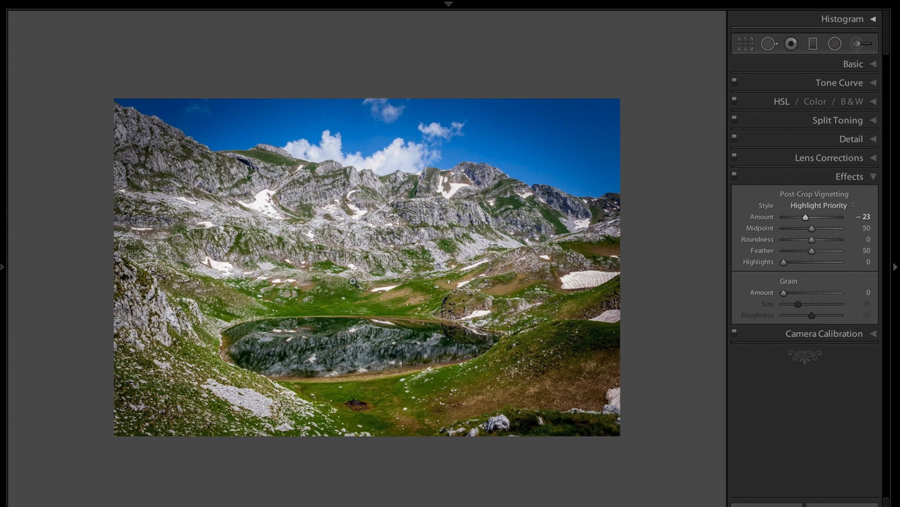
pyautogui.click(875, 178)
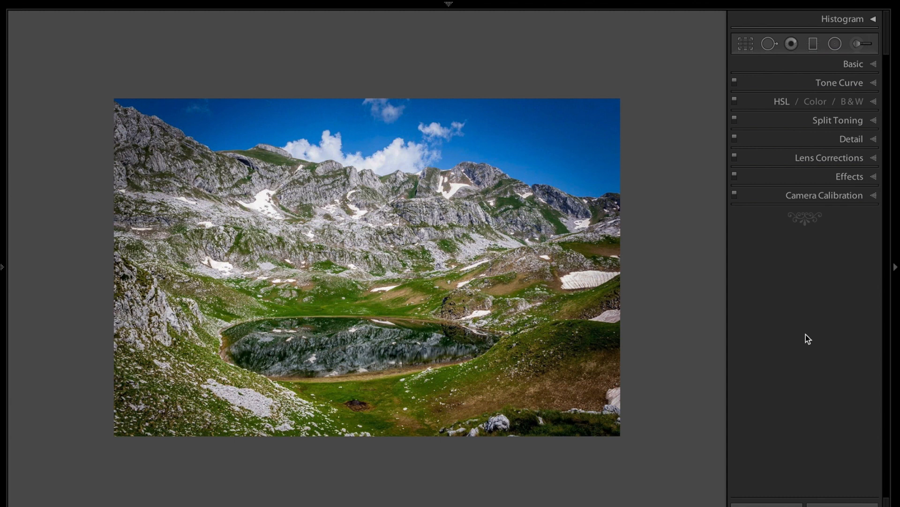
# Go back through the photo series to the misty lake photo, 3.jpg.
pyautogui.press('Left')
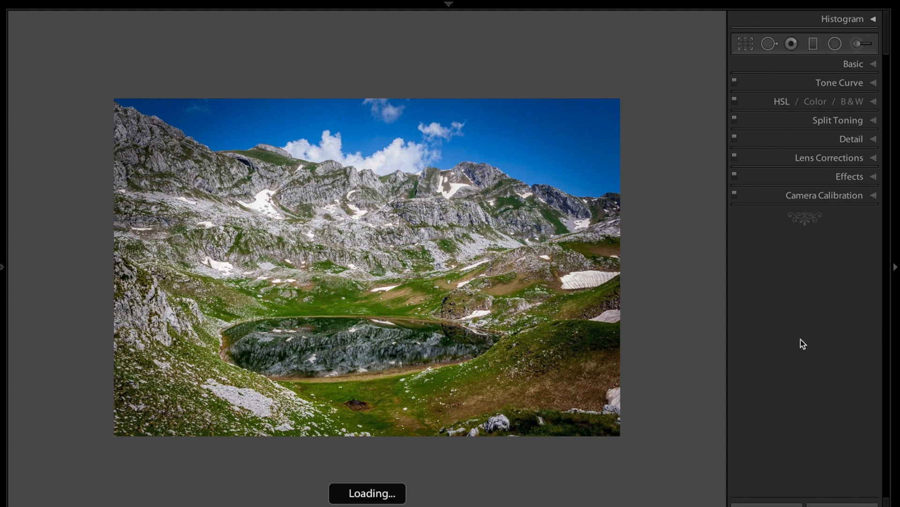
pyautogui.press('Left')
pyautogui.press('Left')
pyautogui.press('Left')
pyautogui.press('Left')
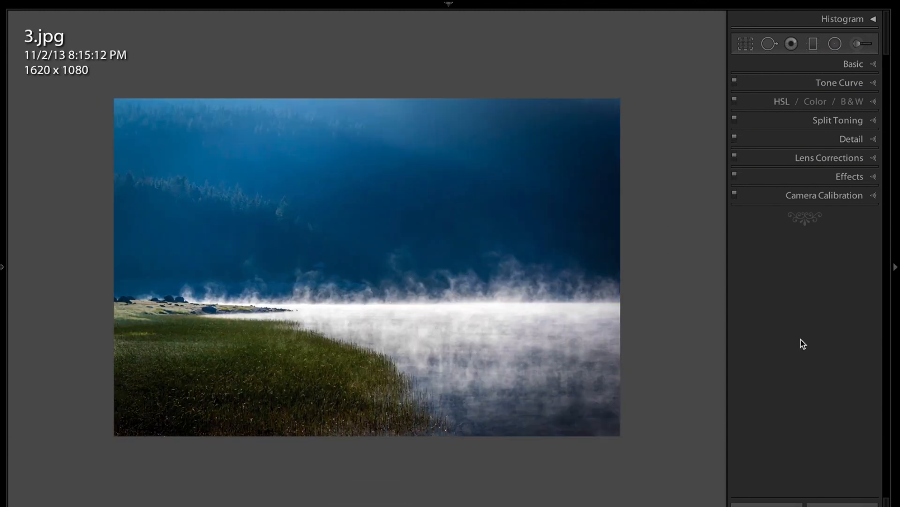